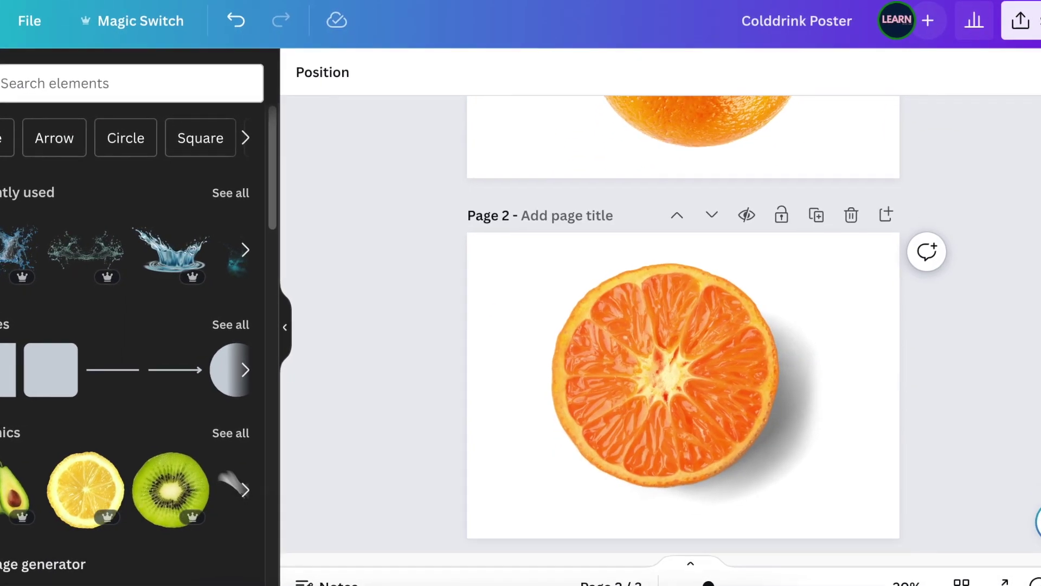
{"action": "scroll", "coordinate": [683, 366], "scroll_direction": "down", "scroll_amount": 5}
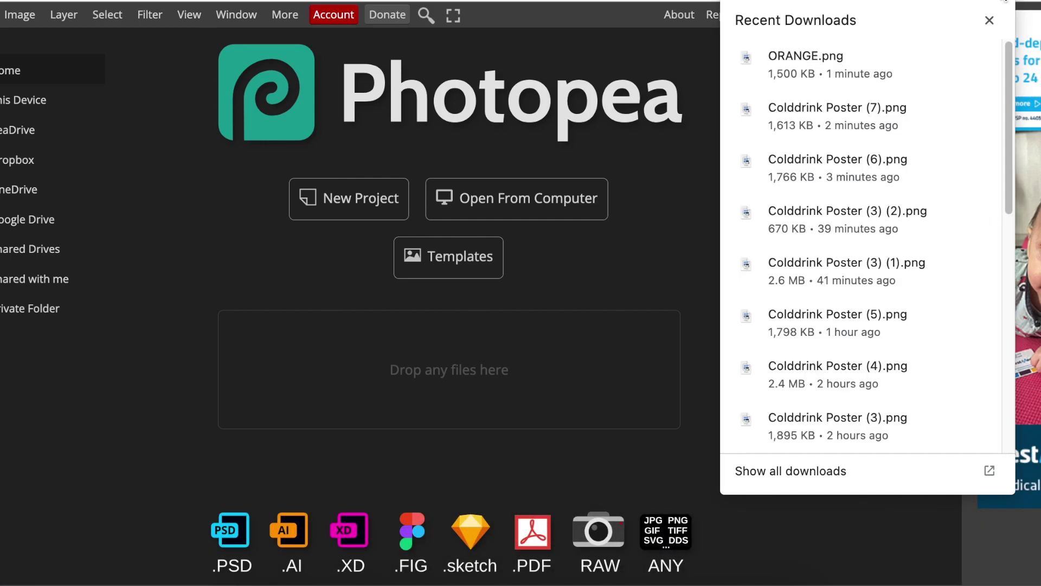
- Place the leafy orange PNG on the canvas, scale it to about 54% and hide transform controls
{"action": "left_click_drag", "start_coordinate": [814, 57], "coordinate": [598, 326]}
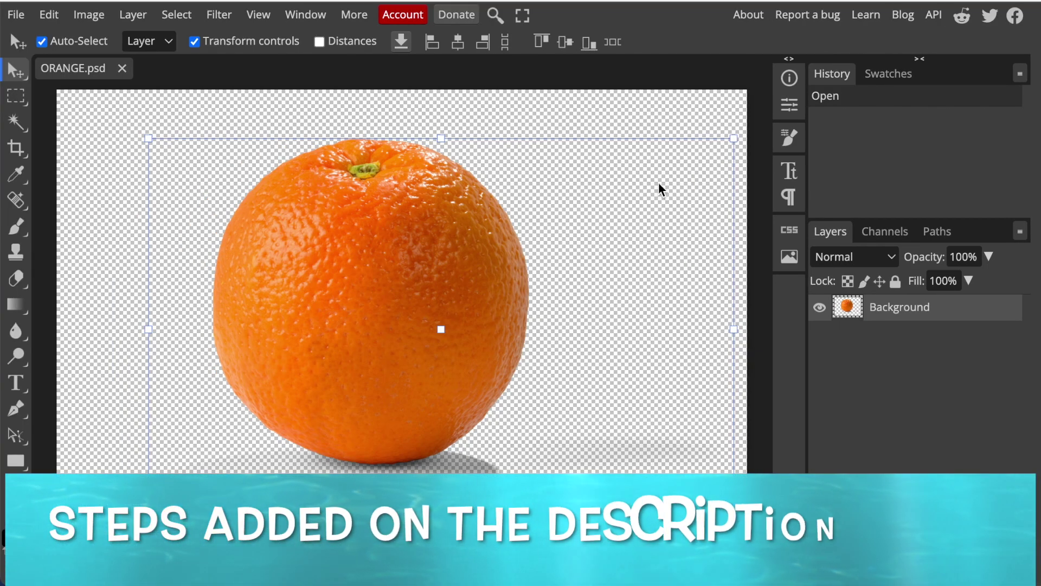
{"action": "left_click_drag", "start_coordinate": [736, 137], "coordinate": [501, 313]}
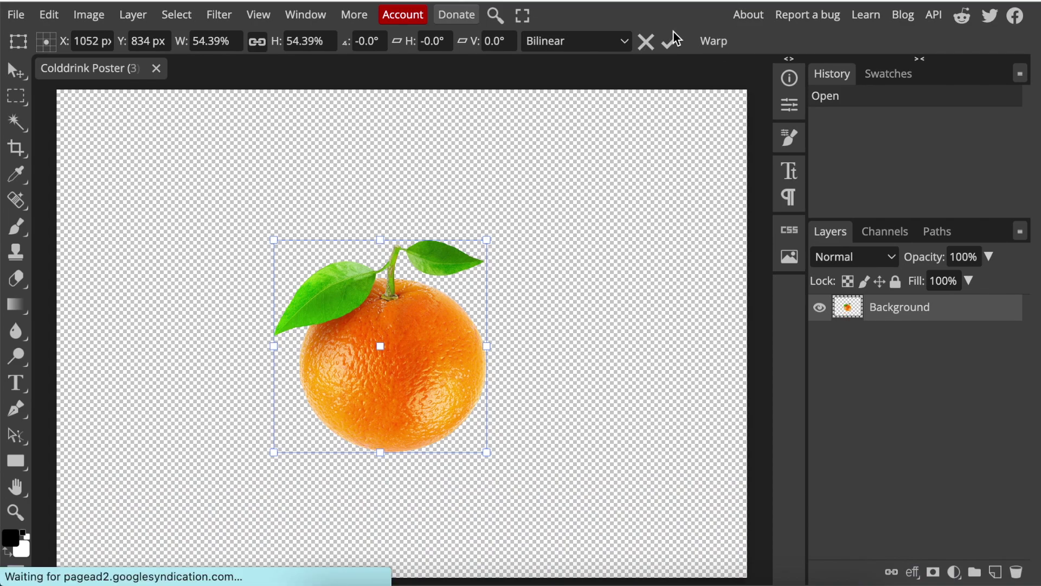
{"action": "left_click", "coordinate": [669, 41]}
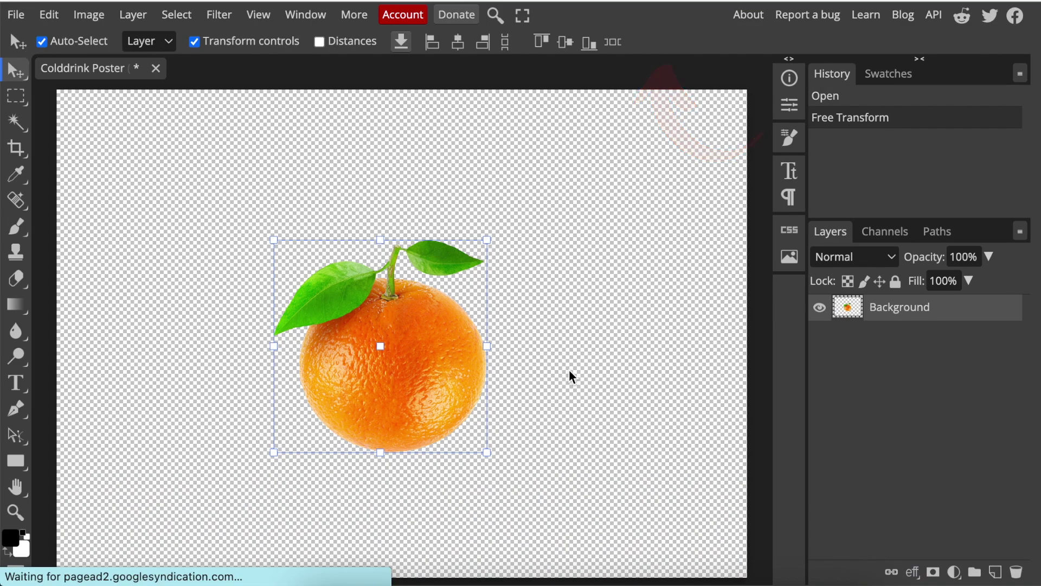
{"action": "left_click", "coordinate": [196, 42]}
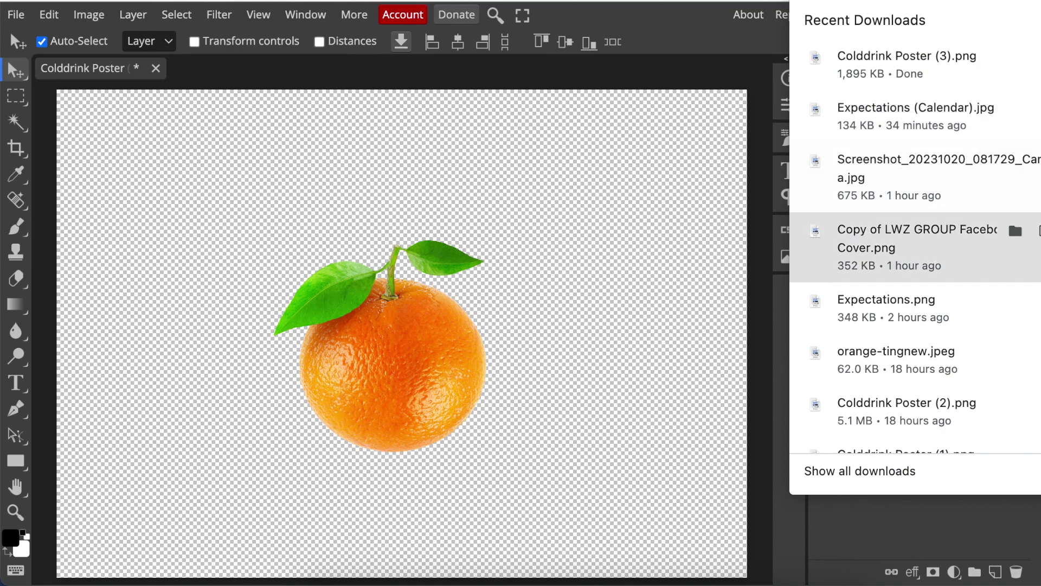
{"action": "scroll", "coordinate": [920, 244], "scroll_direction": "down", "scroll_amount": 1}
{"action": "scroll", "coordinate": [948, 253], "scroll_direction": "down", "scroll_amount": 1}
{"action": "scroll", "coordinate": [949, 254], "scroll_direction": "down", "scroll_amount": 1}
{"action": "scroll", "coordinate": [948, 254], "scroll_direction": "down", "scroll_amount": 1}
- Place the orange-grove photo as a new layer covering the canvas above the orange
{"action": "left_click", "coordinate": [649, 331]}
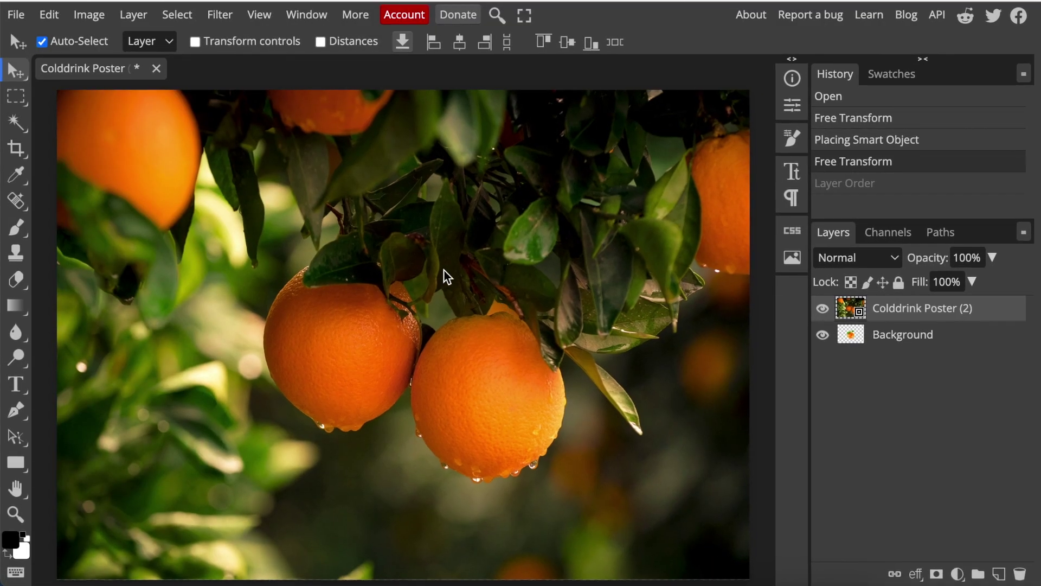
{"action": "left_click", "coordinate": [227, 15]}
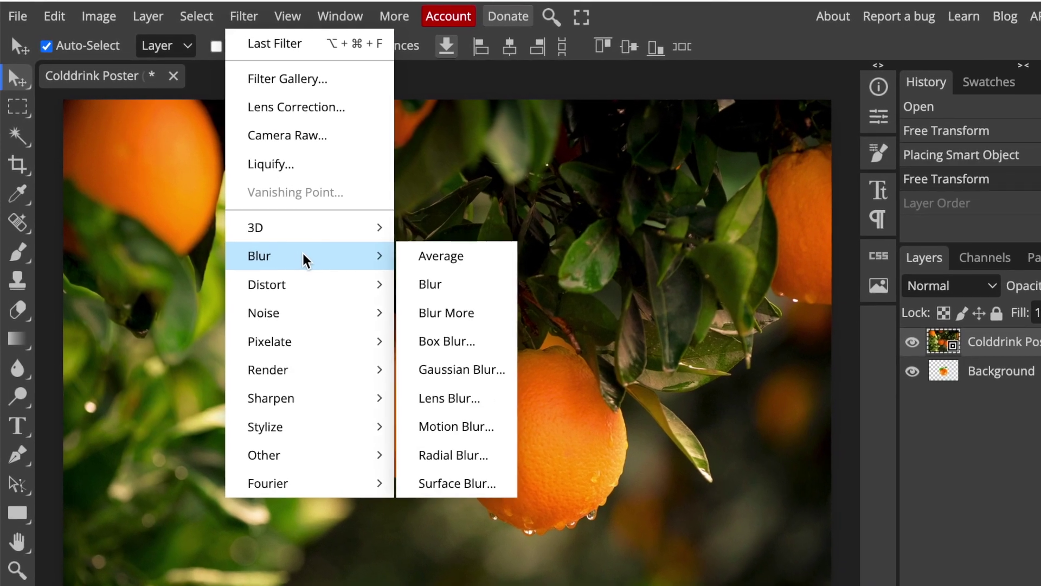
{"action": "mouse_move", "coordinate": [277, 275]}
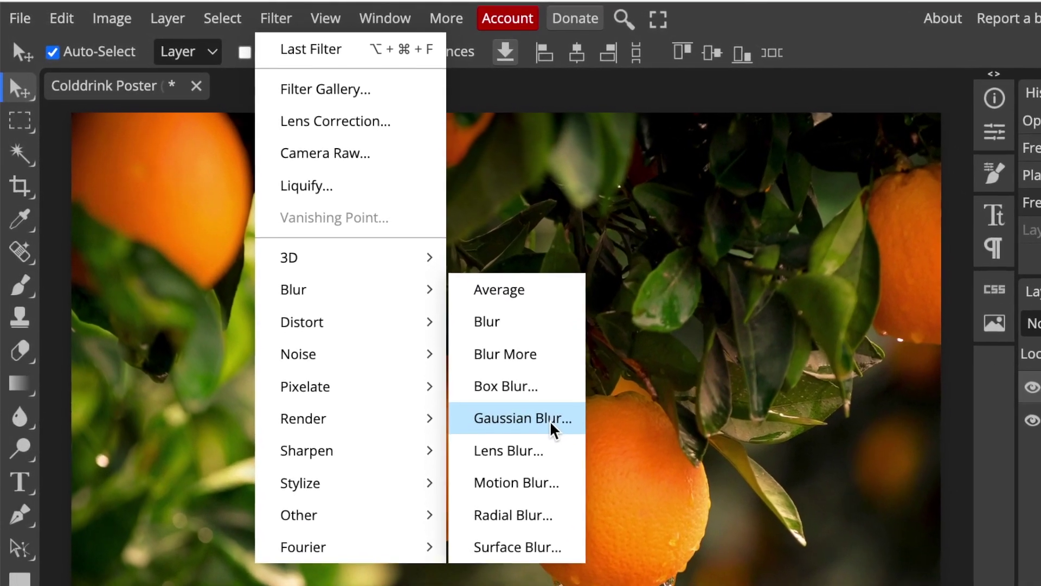
- Apply a Gaussian Blur of about 30 px radius to the orange-grove photo
{"action": "left_click", "coordinate": [533, 407]}
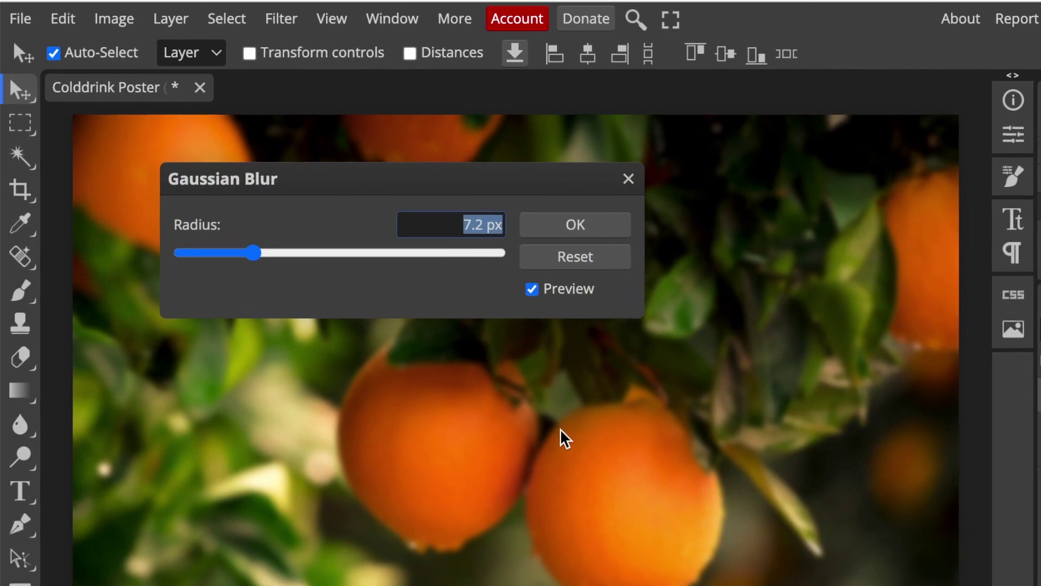
{"action": "left_click", "coordinate": [269, 259]}
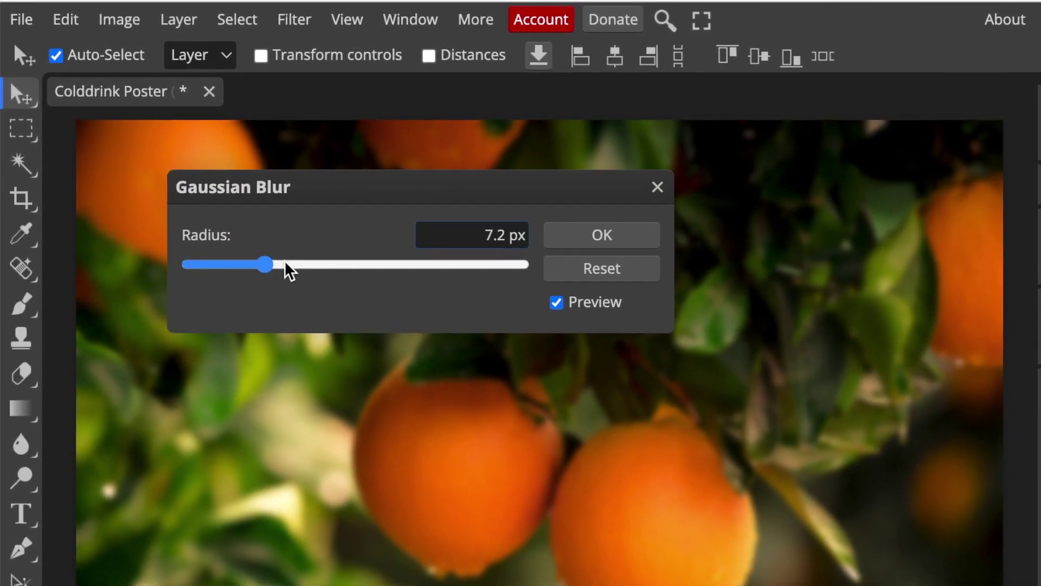
{"action": "left_click_drag", "start_coordinate": [268, 265], "coordinate": [321, 265]}
{"action": "left_click", "coordinate": [603, 236]}
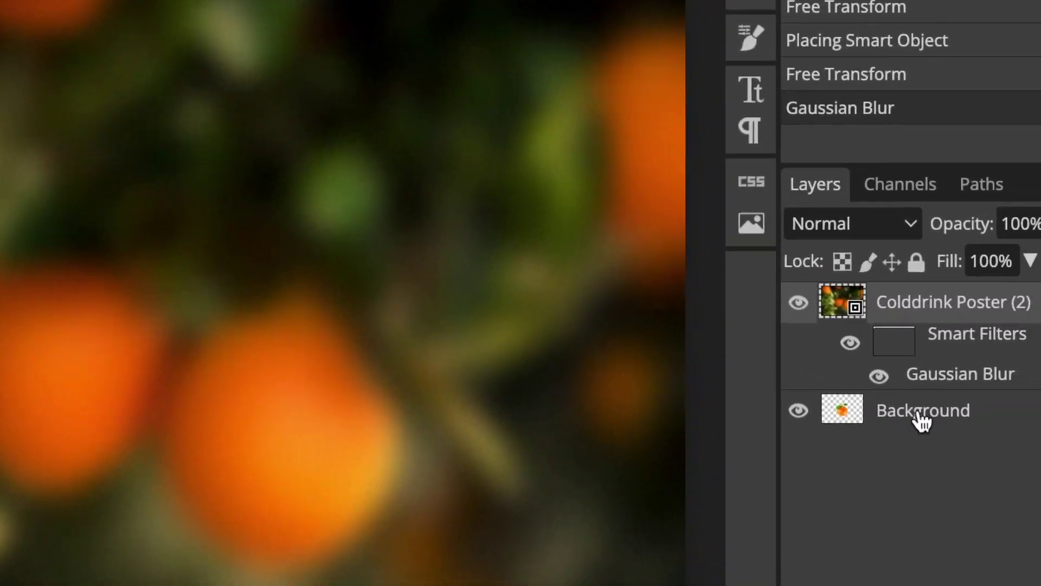
- Move the blurred grove photo beneath the orange layer so the orange shows in front
{"action": "left_click", "coordinate": [809, 375]}
{"action": "left_click_drag", "start_coordinate": [814, 326], "coordinate": [814, 427]}
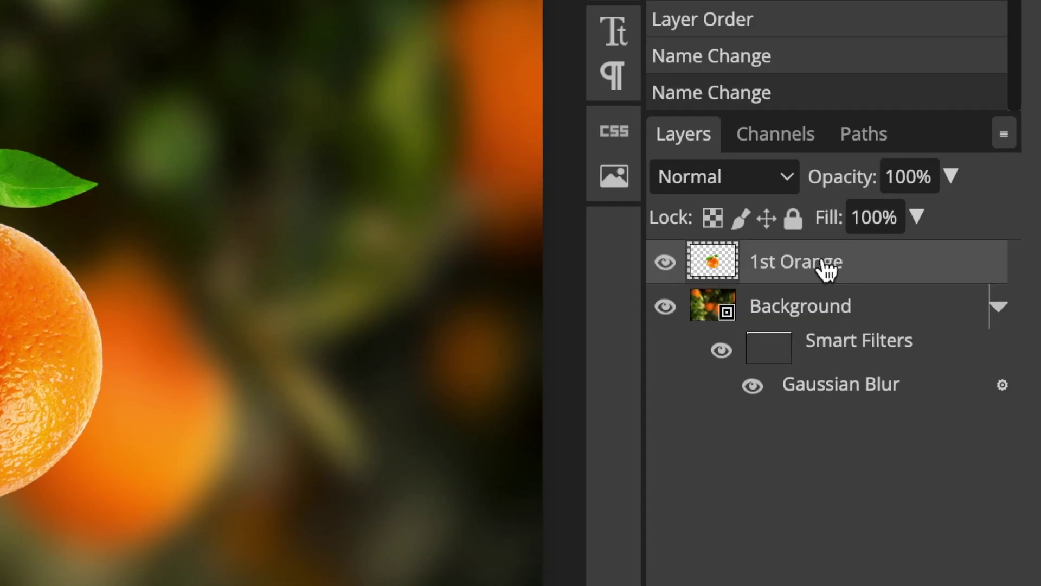
- Duplicate the 1st Orange layer and rename the copy '2nd Orange'
{"action": "right_click", "coordinate": [826, 268]}
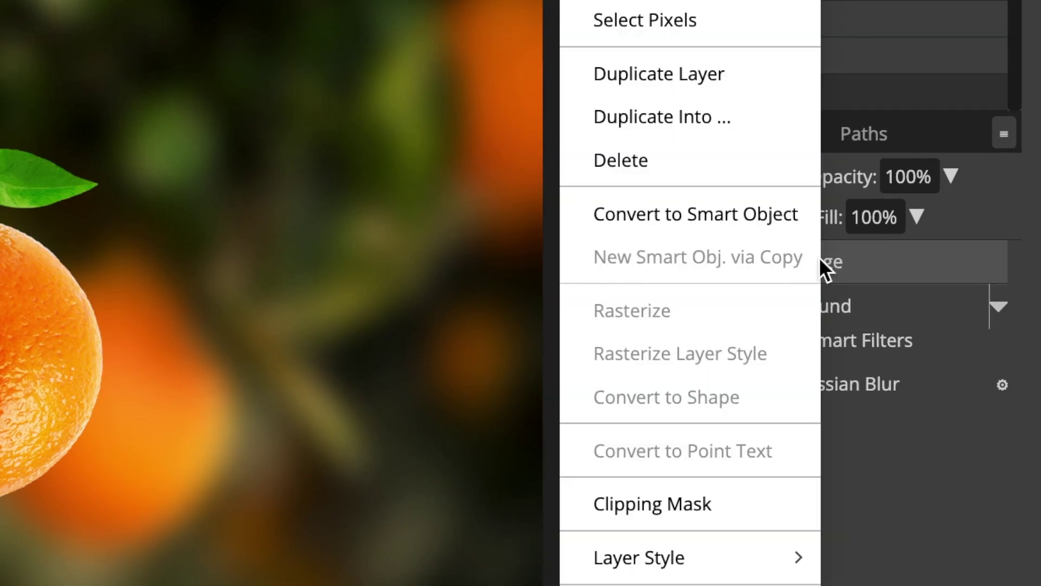
{"action": "left_click", "coordinate": [660, 75]}
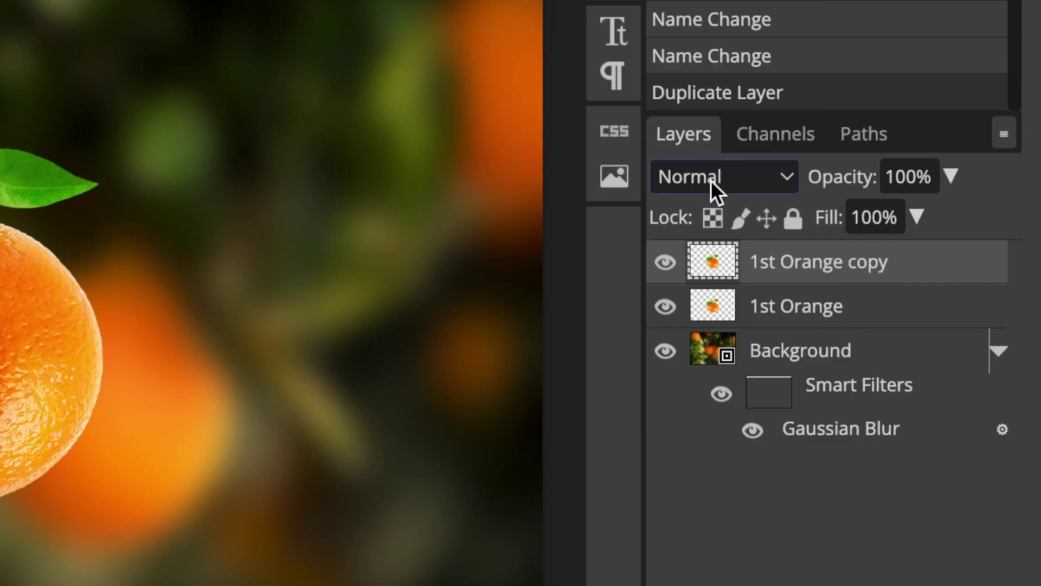
{"action": "double_click", "coordinate": [817, 264]}
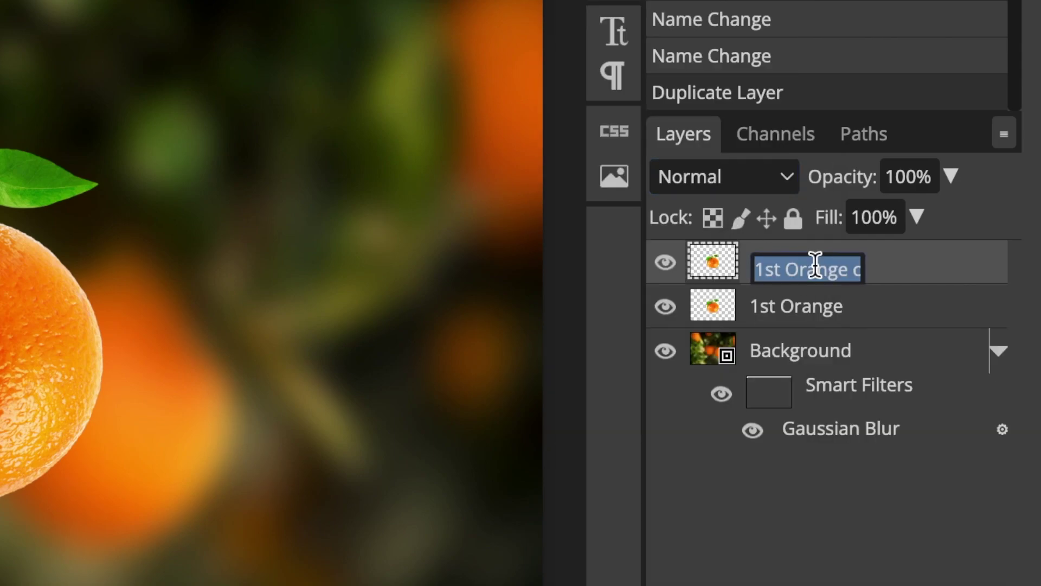
{"action": "type", "text": "2nd Orange"}
{"action": "key", "text": "Return"}
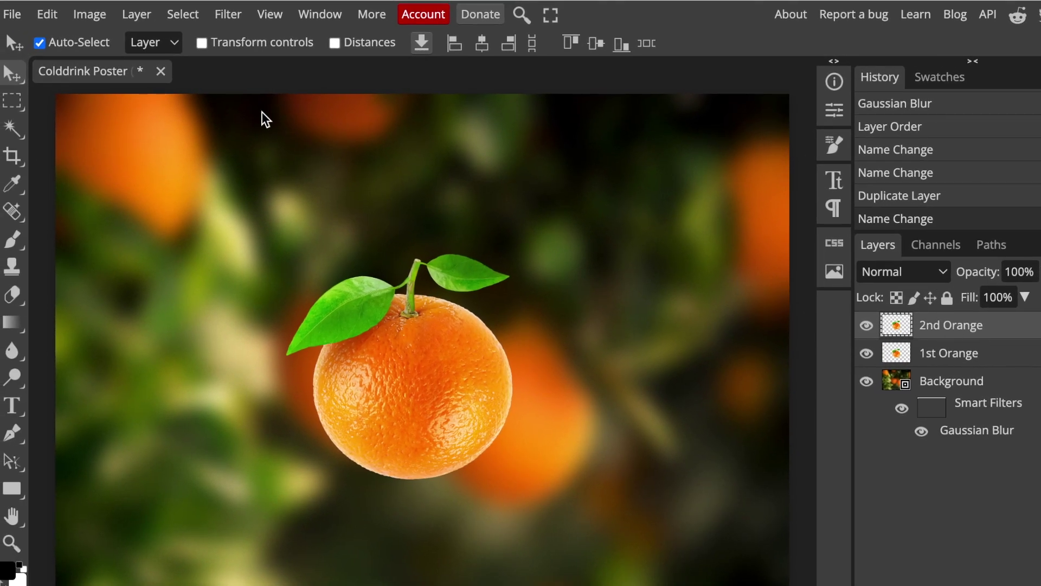
{"action": "left_click", "coordinate": [90, 14]}
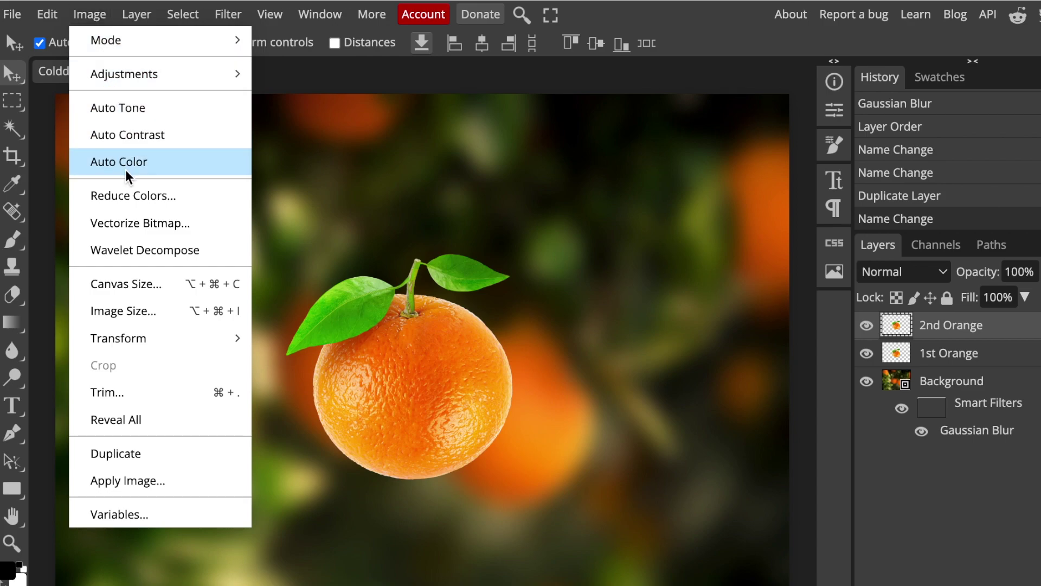
{"action": "mouse_move", "coordinate": [125, 74]}
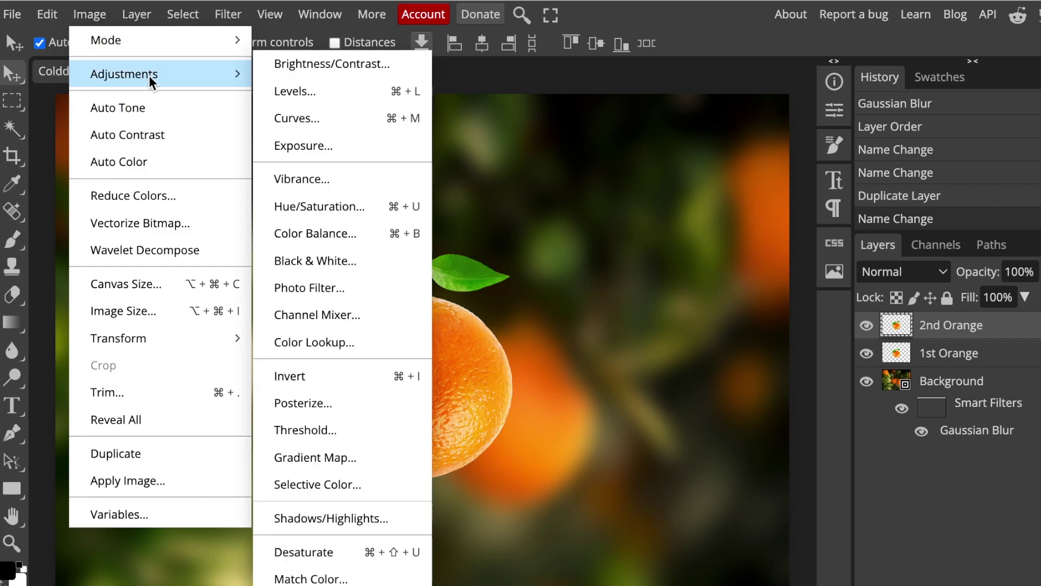
- Desaturate 2nd Orange, hide 1st Orange, and set 2nd Orange to Screen blending
{"action": "left_click", "coordinate": [304, 552]}
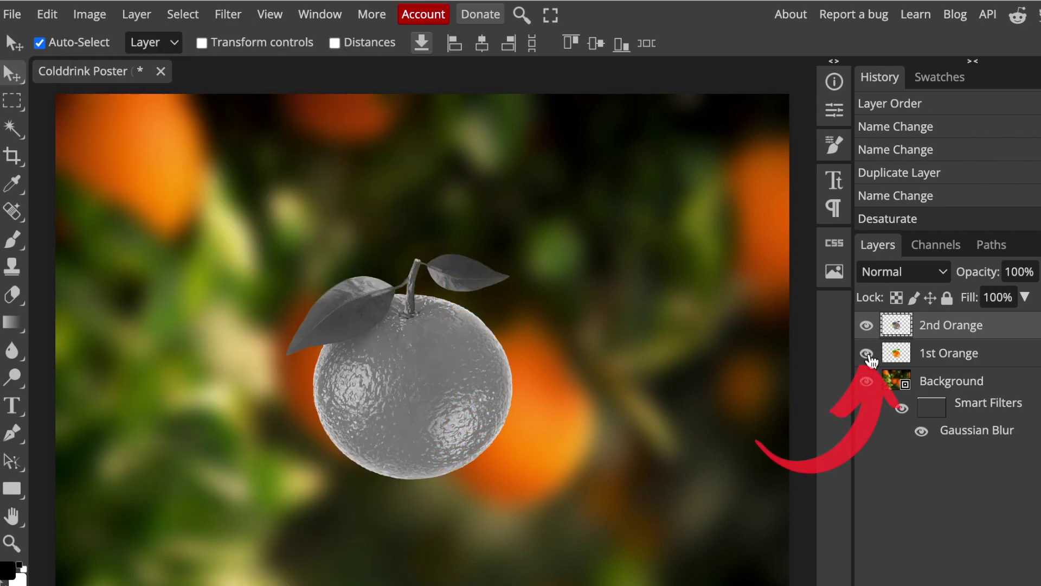
{"action": "left_click", "coordinate": [867, 353]}
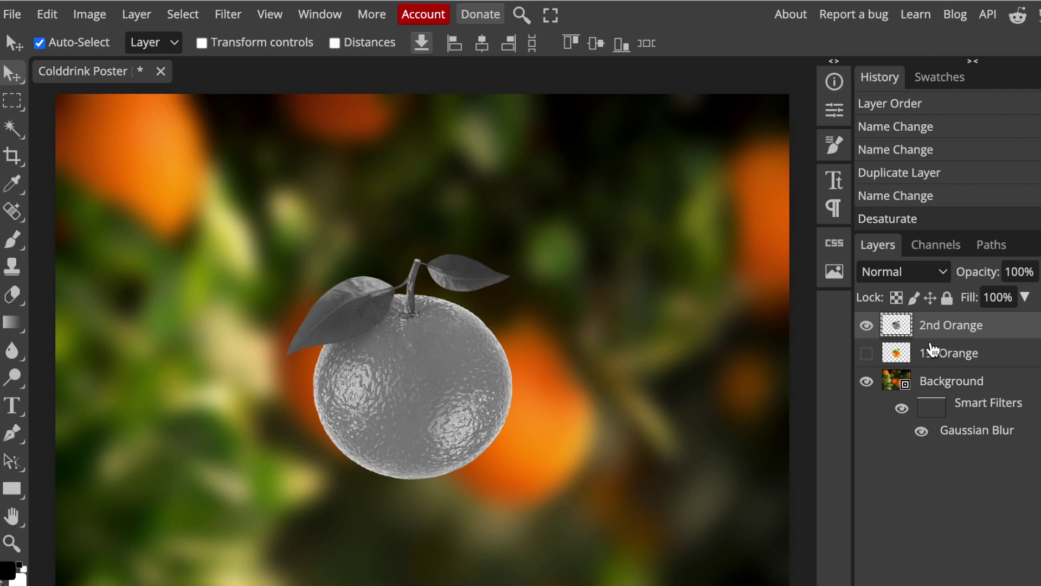
{"action": "left_click", "coordinate": [946, 275]}
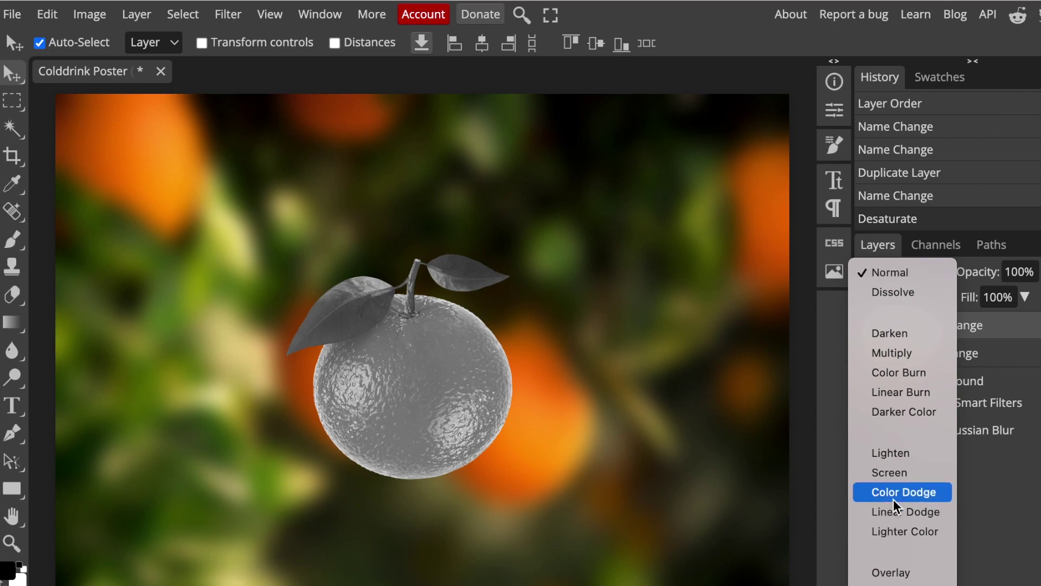
{"action": "left_click", "coordinate": [889, 472]}
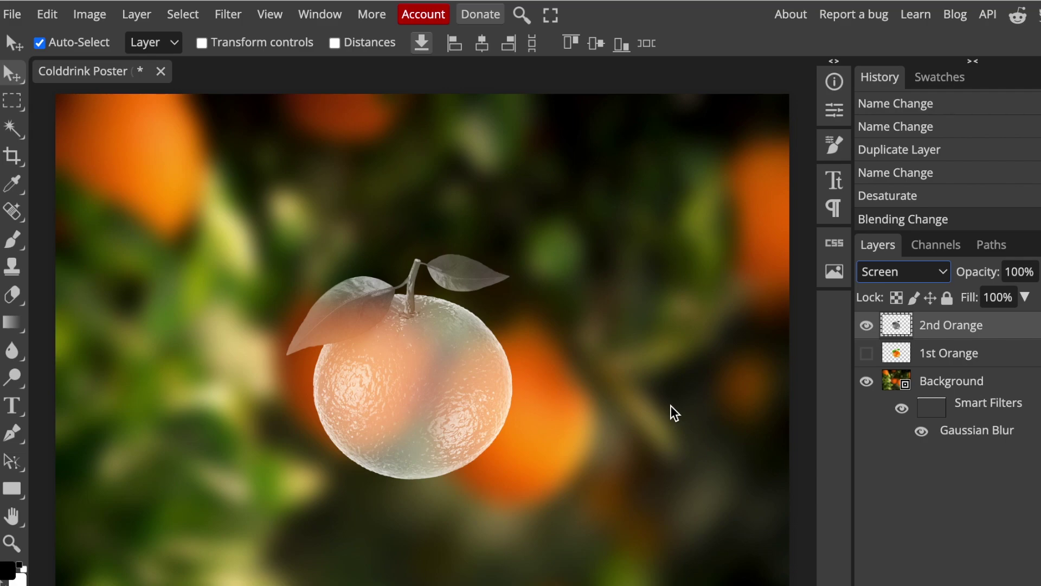
{"action": "key", "text": "ctrl+l"}
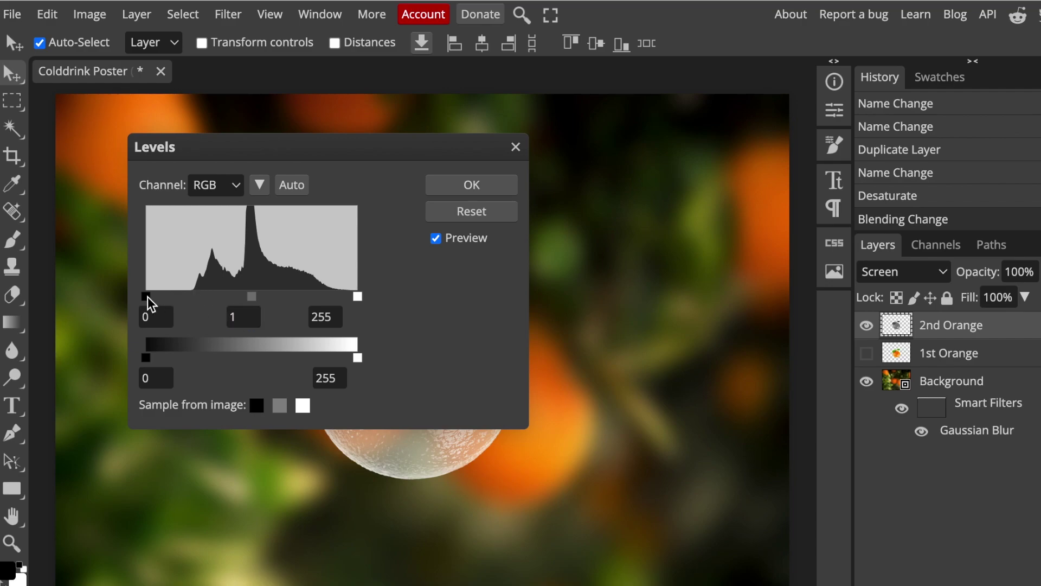
- Apply Levels of about 66 / 0.82 / 244 to strengthen the glassy orange's contrast
{"action": "mouse_move", "coordinate": [151, 298]}
{"action": "left_mouse_down"}
{"action": "mouse_move", "coordinate": [188, 301]}
{"action": "mouse_move", "coordinate": [156, 301]}
{"action": "mouse_move", "coordinate": [166, 299]}
{"action": "left_mouse_up"}
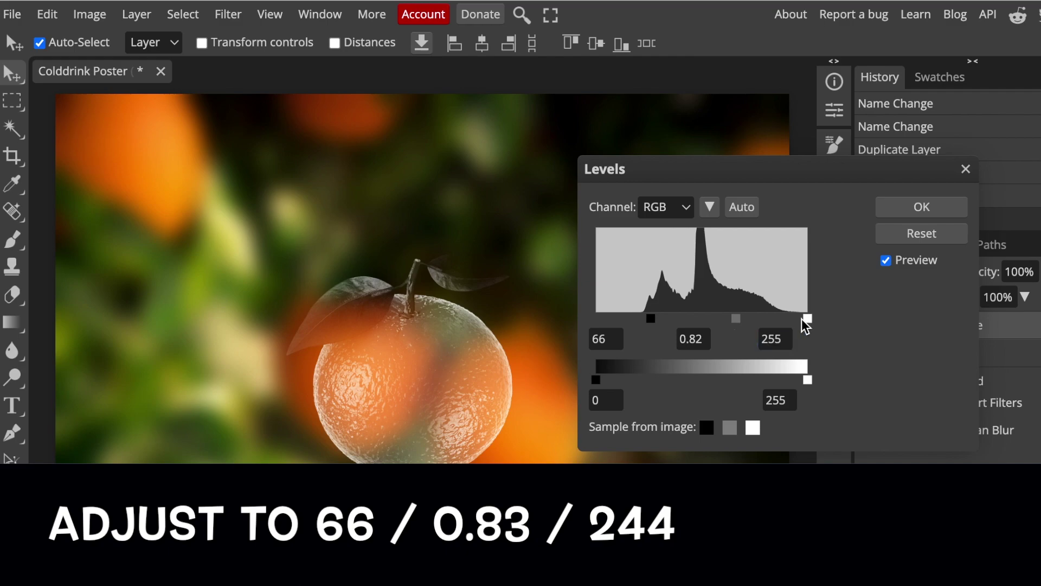
{"action": "left_click_drag", "start_coordinate": [796, 319], "coordinate": [801, 319]}
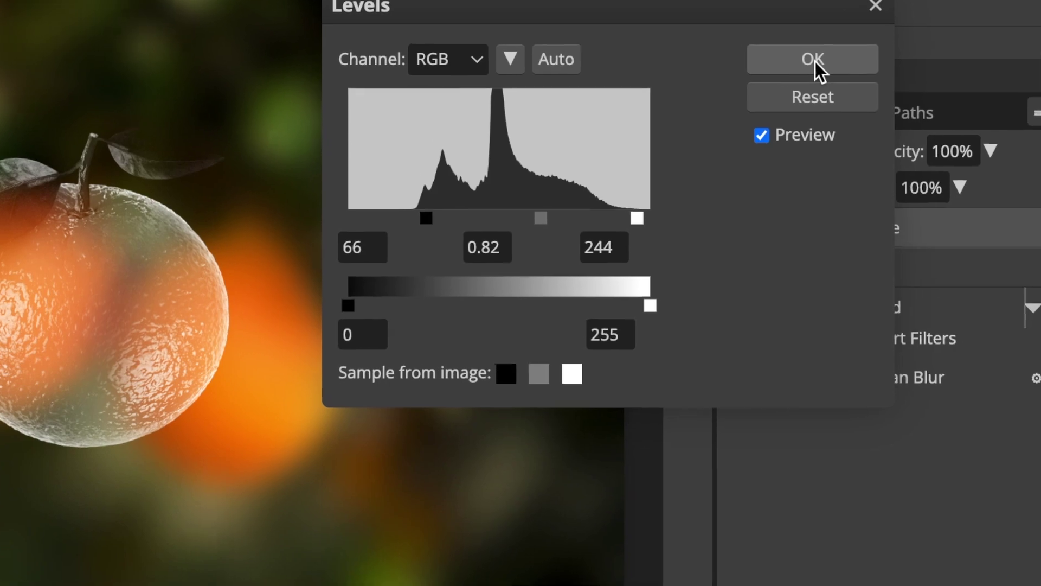
{"action": "left_click", "coordinate": [815, 61]}
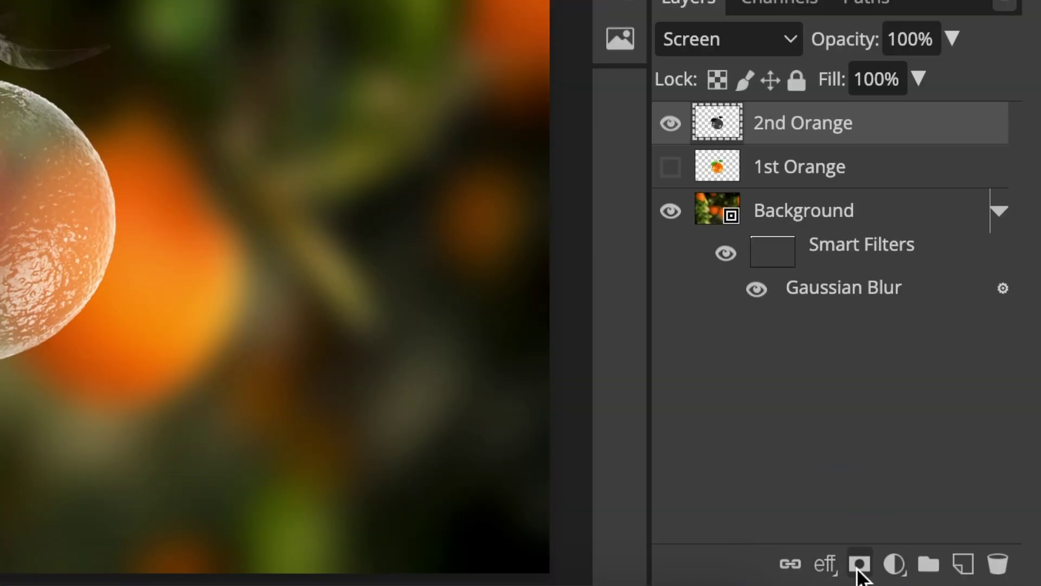
- Add a mask to 2nd Orange and choose a hard round brush at about 127 px
{"action": "left_click", "coordinate": [860, 564]}
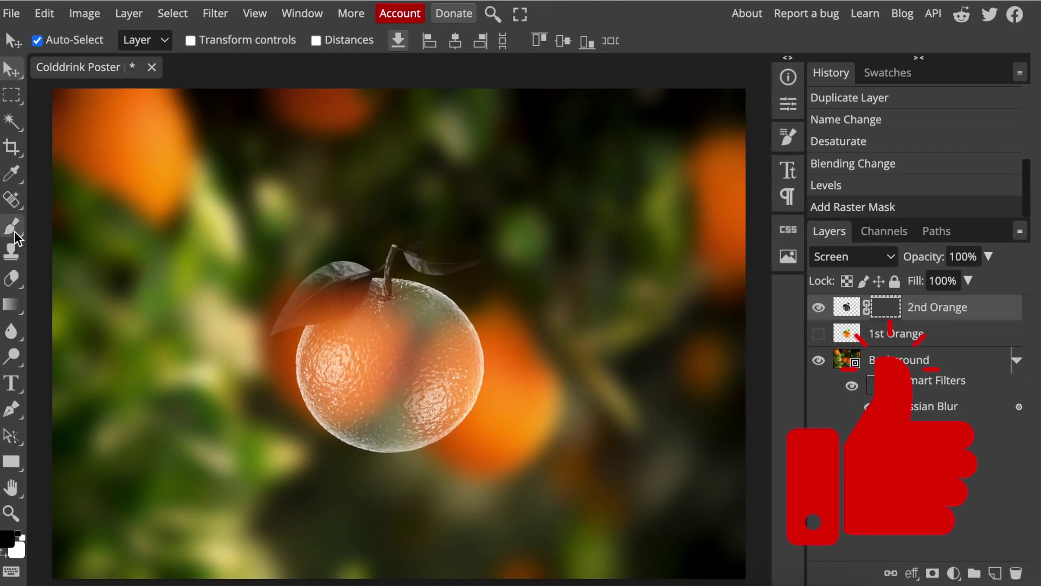
{"action": "left_click", "coordinate": [11, 226]}
{"action": "left_click", "coordinate": [106, 226]}
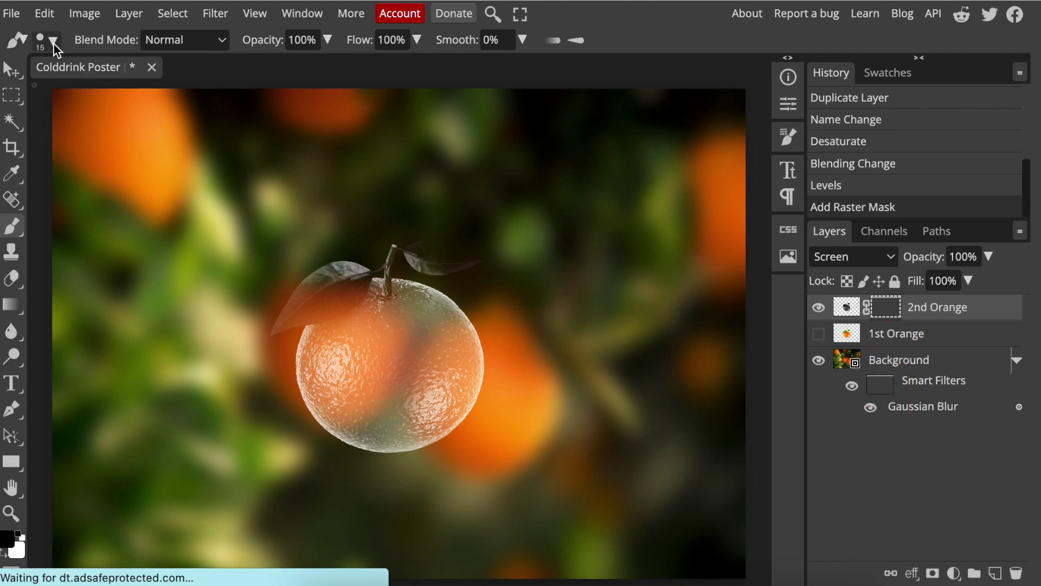
{"action": "left_click", "coordinate": [54, 44]}
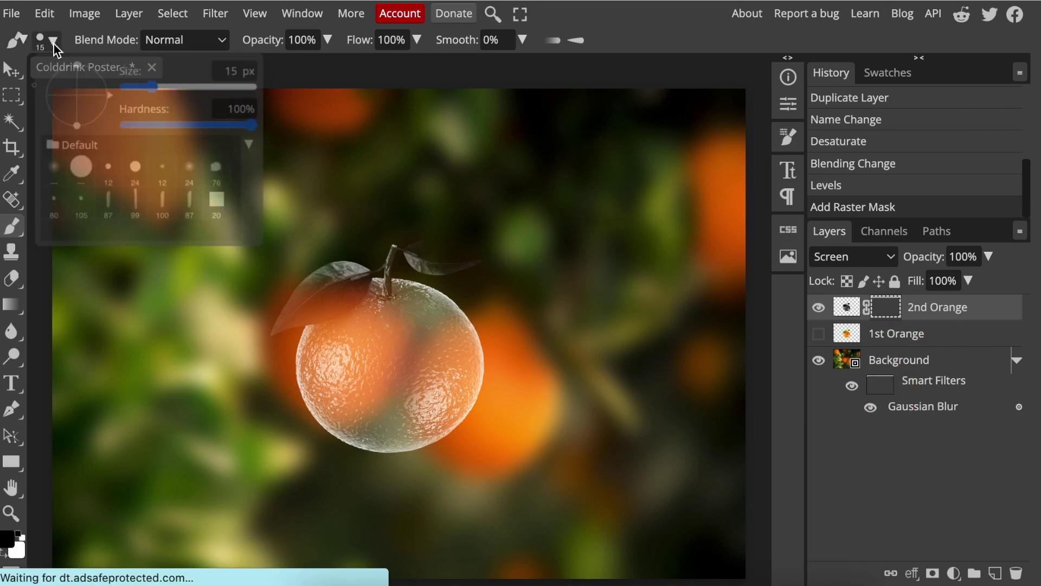
{"action": "left_click", "coordinate": [80, 169]}
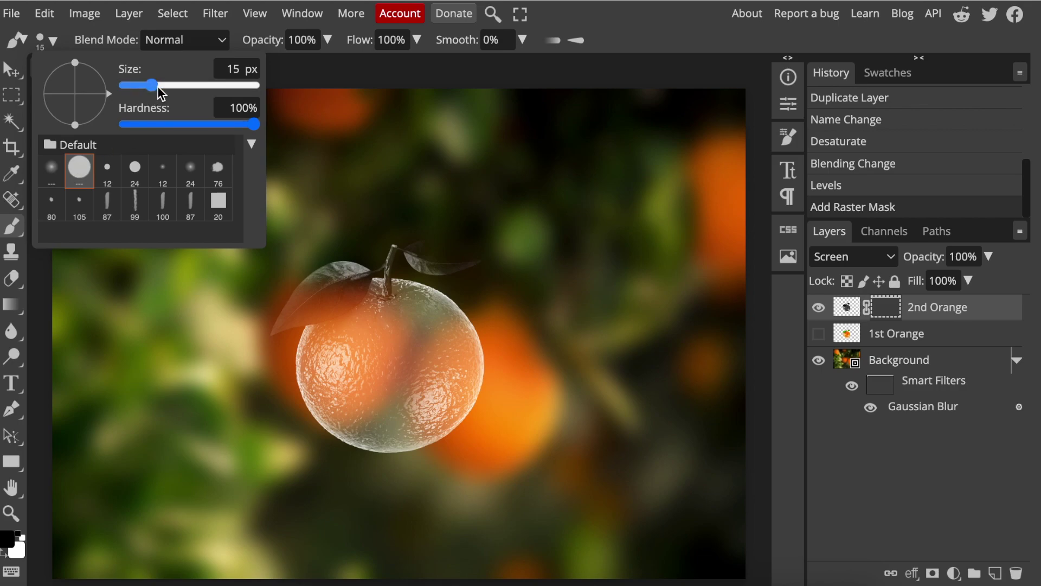
{"action": "left_click_drag", "start_coordinate": [176, 85], "coordinate": [193, 85]}
- Paint out the lower half of the glassy orange on its mask
{"action": "mouse_move", "coordinate": [301, 383]}
{"action": "left_mouse_down"}
{"action": "mouse_move", "coordinate": [480, 387]}
{"action": "mouse_move", "coordinate": [309, 419]}
{"action": "mouse_move", "coordinate": [455, 435]}
{"action": "mouse_move", "coordinate": [348, 436]}
{"action": "left_mouse_up"}
{"action": "left_click", "coordinate": [353, 389]}
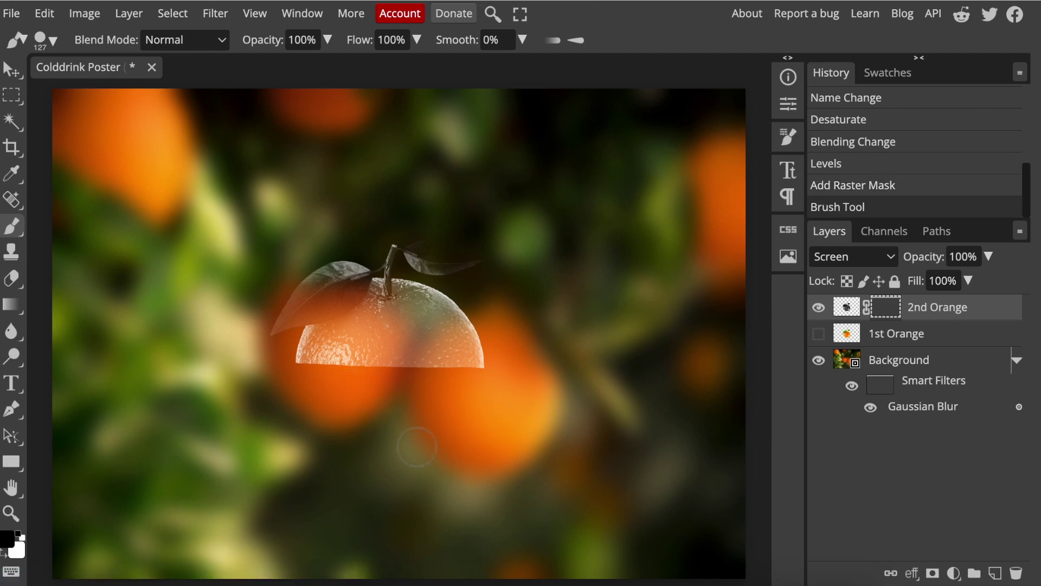
- Show 1st Orange, copy the 2nd Orange mask onto it and invert it for a solid lower half
{"action": "left_click", "coordinate": [820, 334]}
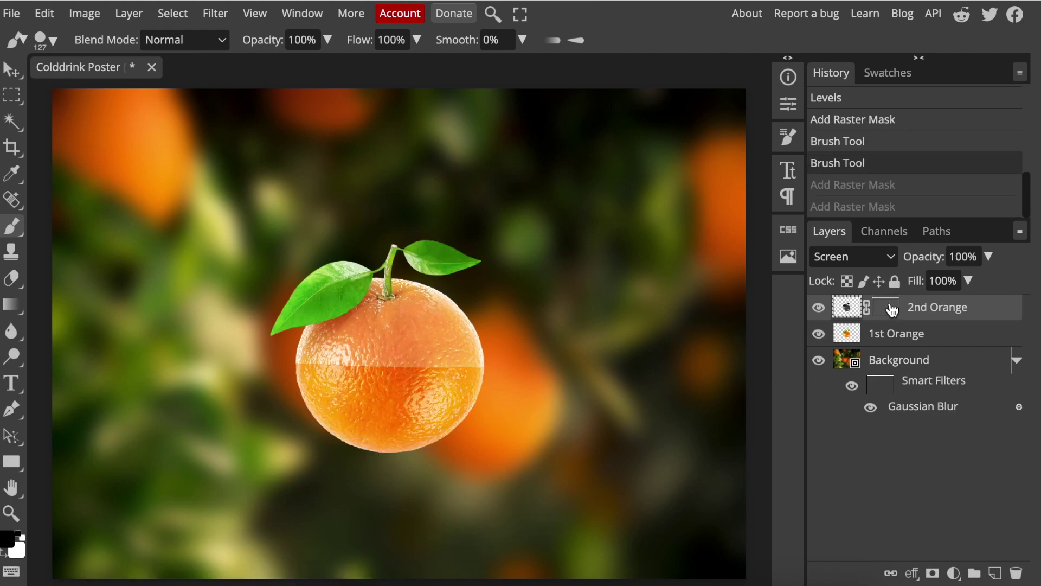
{"action": "left_click_drag", "start_coordinate": [892, 309], "coordinate": [897, 335]}
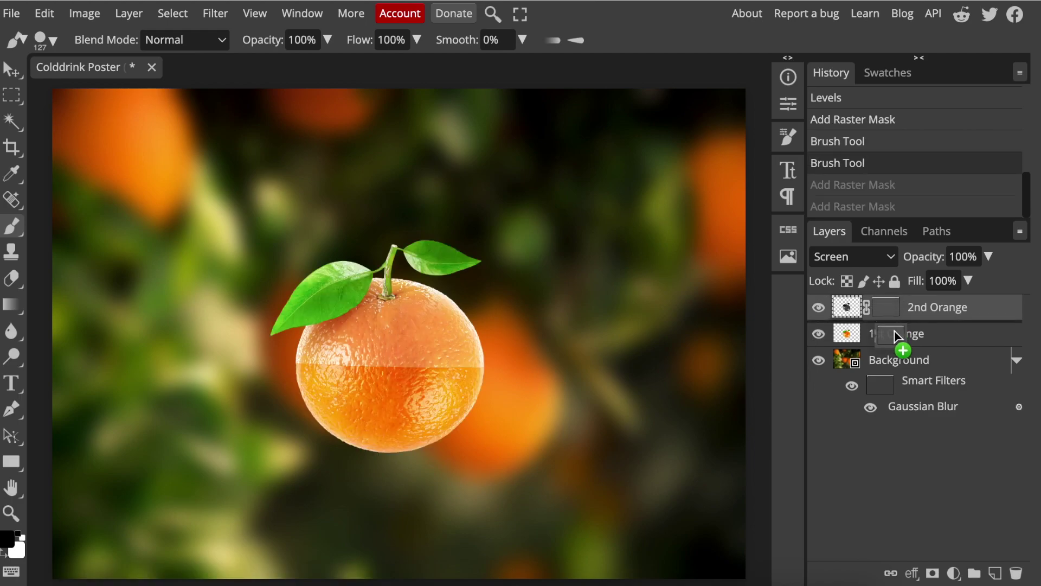
{"action": "left_click_drag", "start_coordinate": [895, 336], "coordinate": [896, 337]}
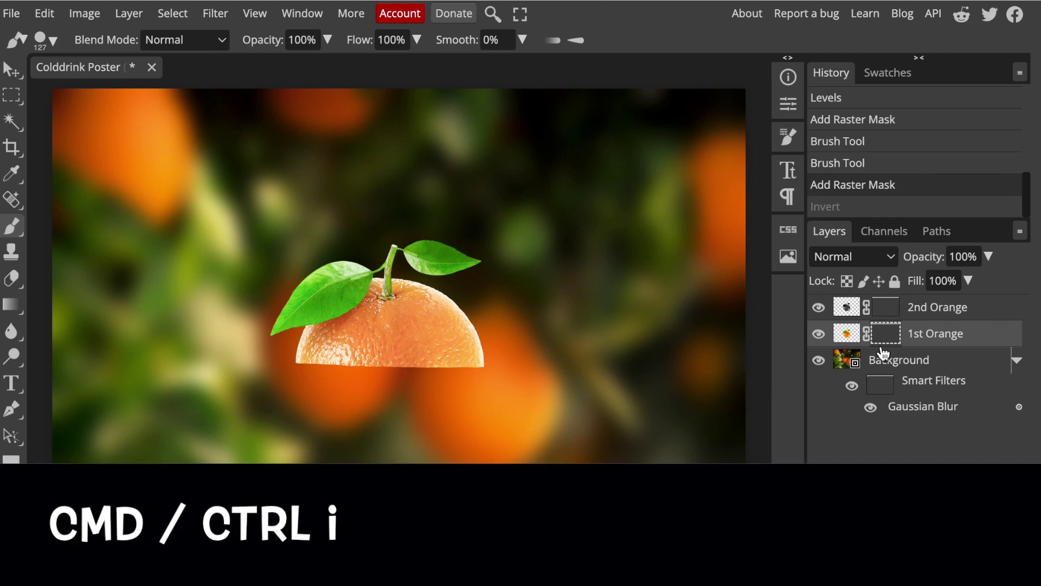
{"action": "key", "text": "ctrl+i"}
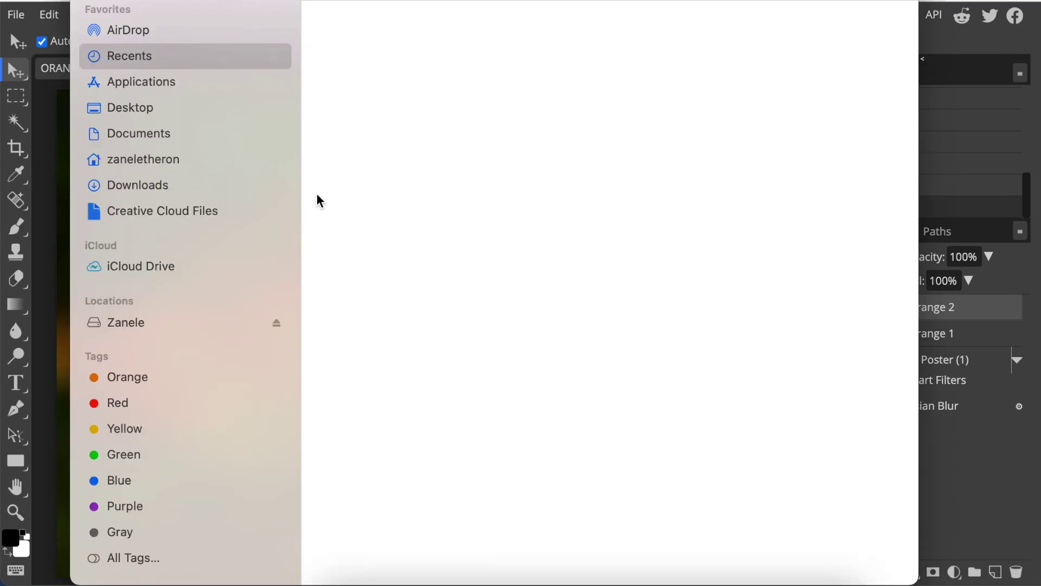
- Place the orange-slice PNG, shrink it and centre it over the half-glassy orange
{"action": "left_click", "coordinate": [179, 186]}
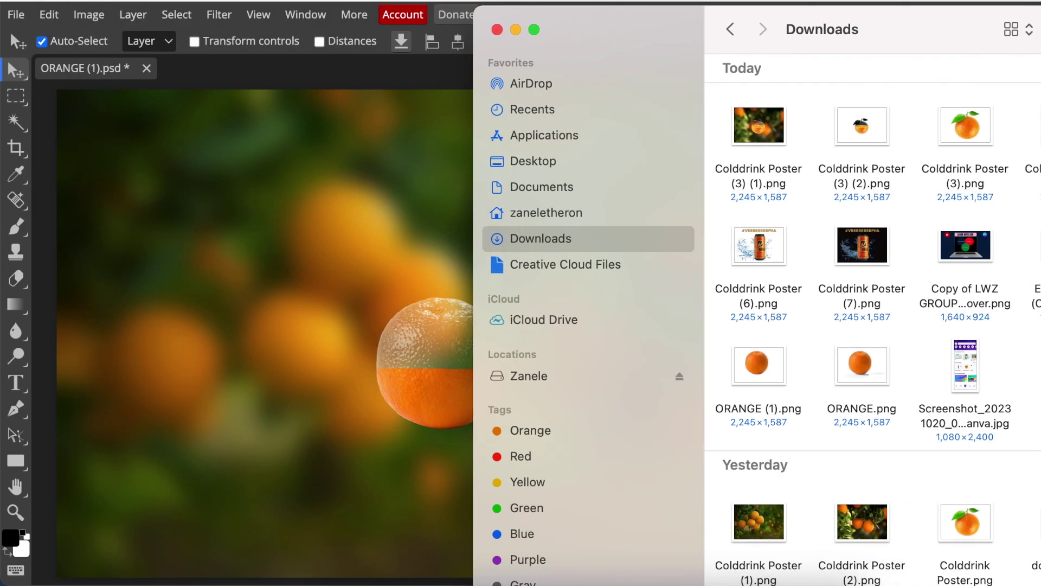
{"action": "left_click_drag", "start_coordinate": [1031, 124], "coordinate": [290, 387]}
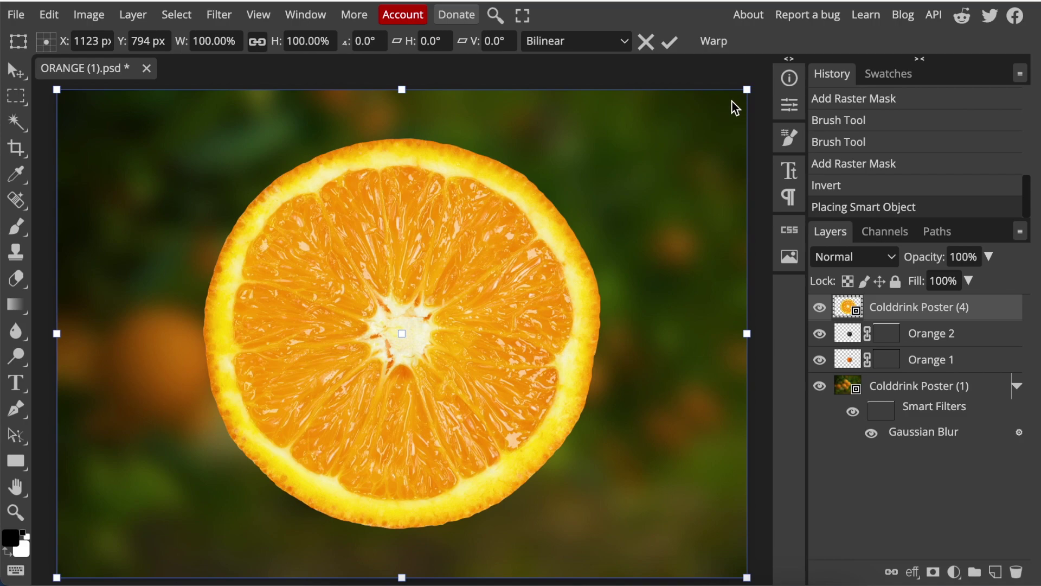
{"action": "left_click_drag", "start_coordinate": [611, 200], "coordinate": [321, 390]}
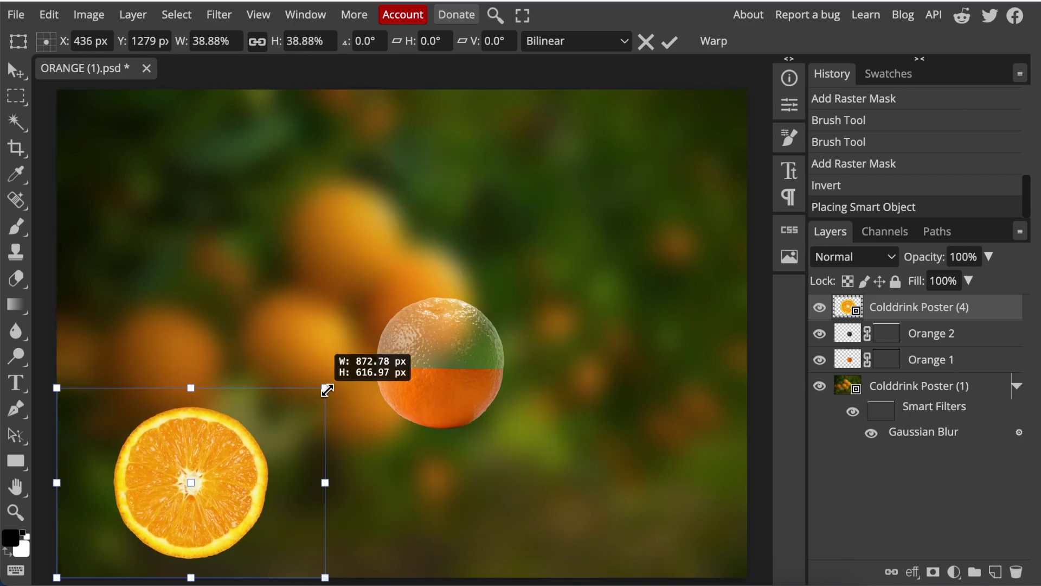
{"action": "mouse_move", "coordinate": [273, 484]}
{"action": "left_mouse_down"}
{"action": "mouse_move", "coordinate": [424, 455]}
{"action": "mouse_move", "coordinate": [472, 418]}
{"action": "mouse_move", "coordinate": [467, 375]}
{"action": "left_mouse_up"}
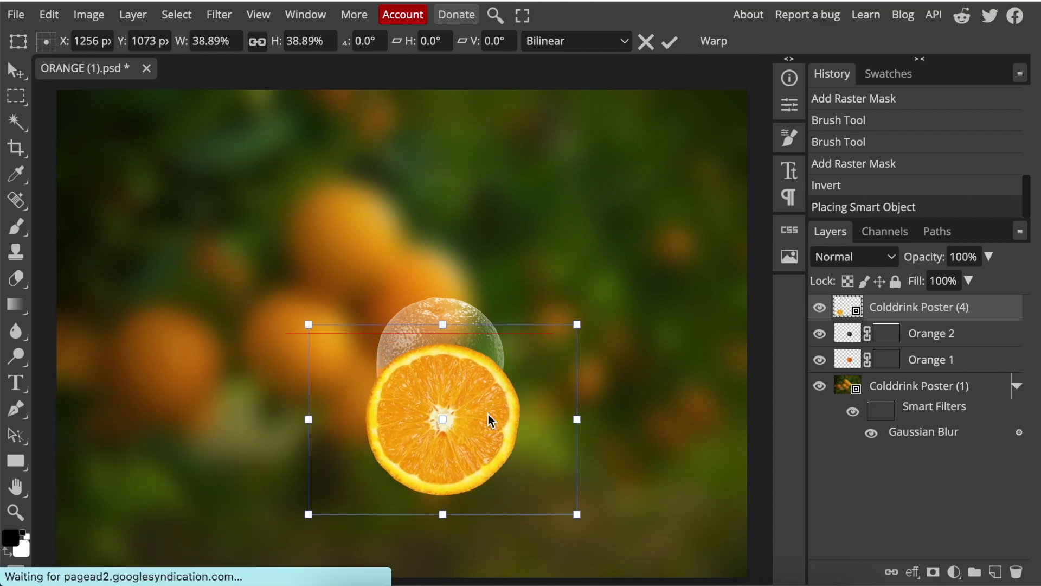
{"action": "left_click_drag", "start_coordinate": [287, 519], "coordinate": [325, 480]}
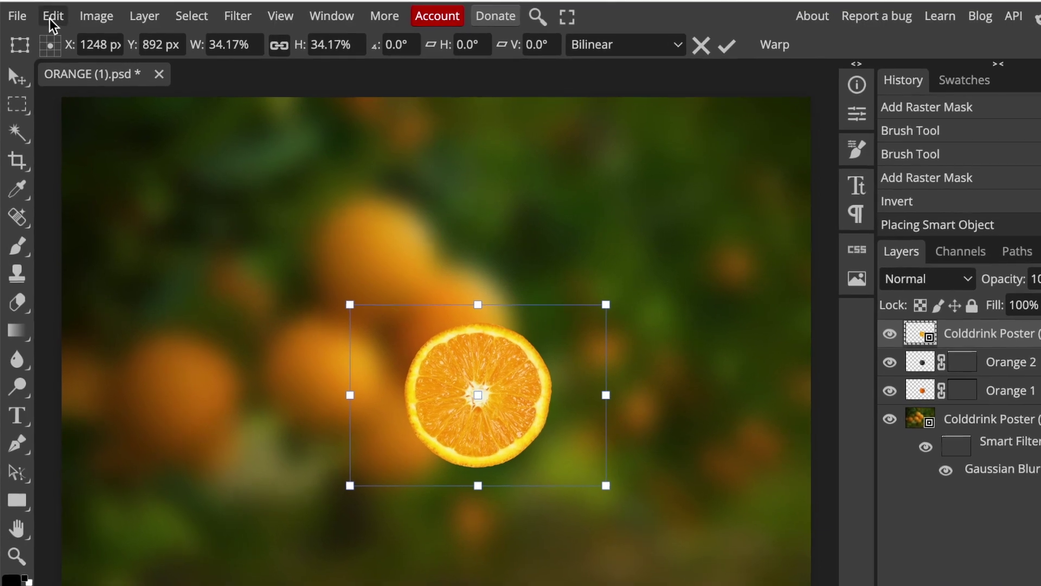
- Perspective-flatten the slice into an ellipse and move it onto the orange's glassy/solid line
{"action": "left_click", "coordinate": [50, 15]}
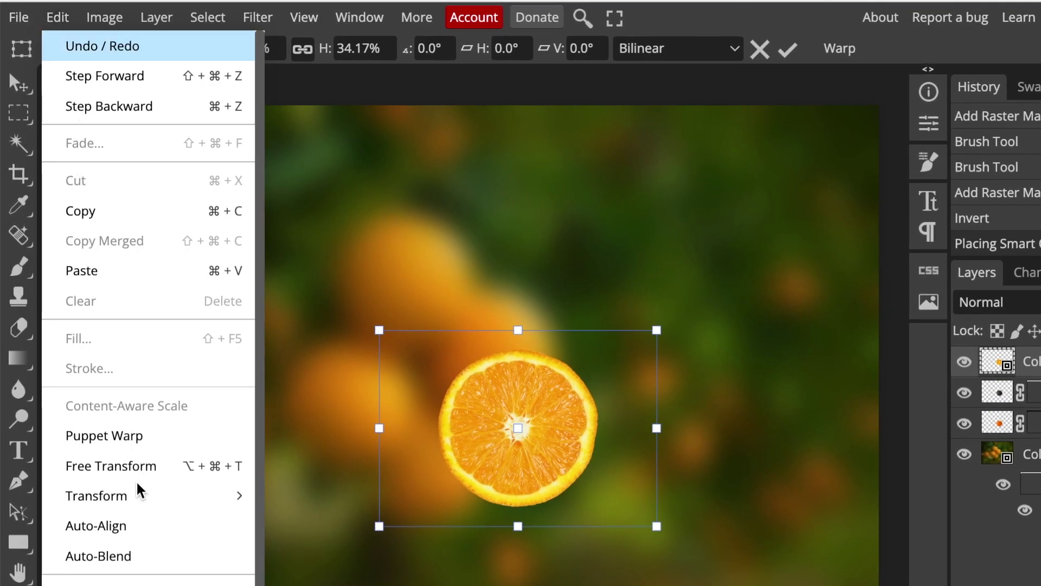
{"action": "mouse_move", "coordinate": [96, 495]}
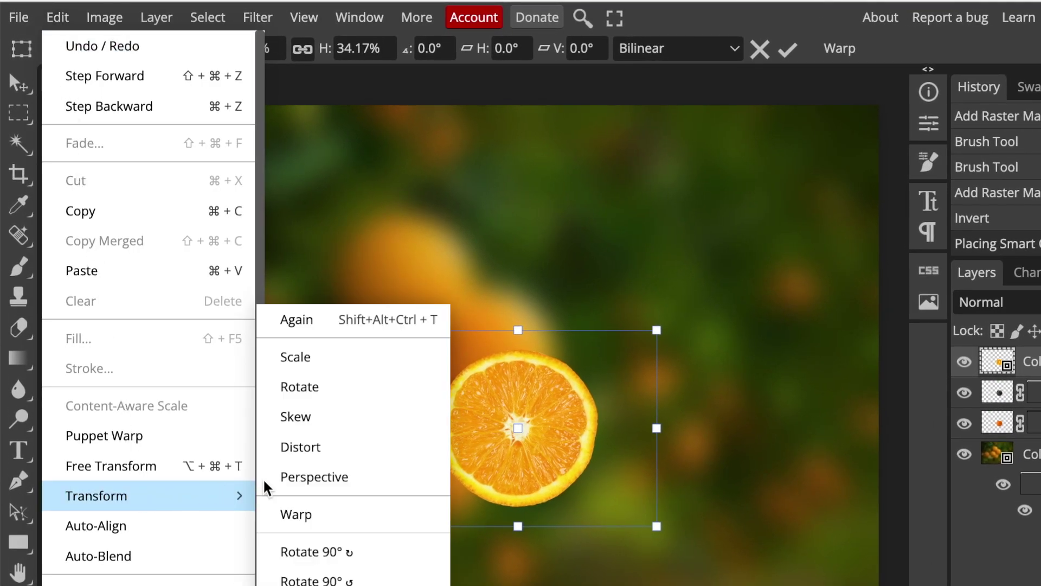
{"action": "left_click", "coordinate": [313, 477]}
{"action": "left_click_drag", "start_coordinate": [381, 529], "coordinate": [216, 476]}
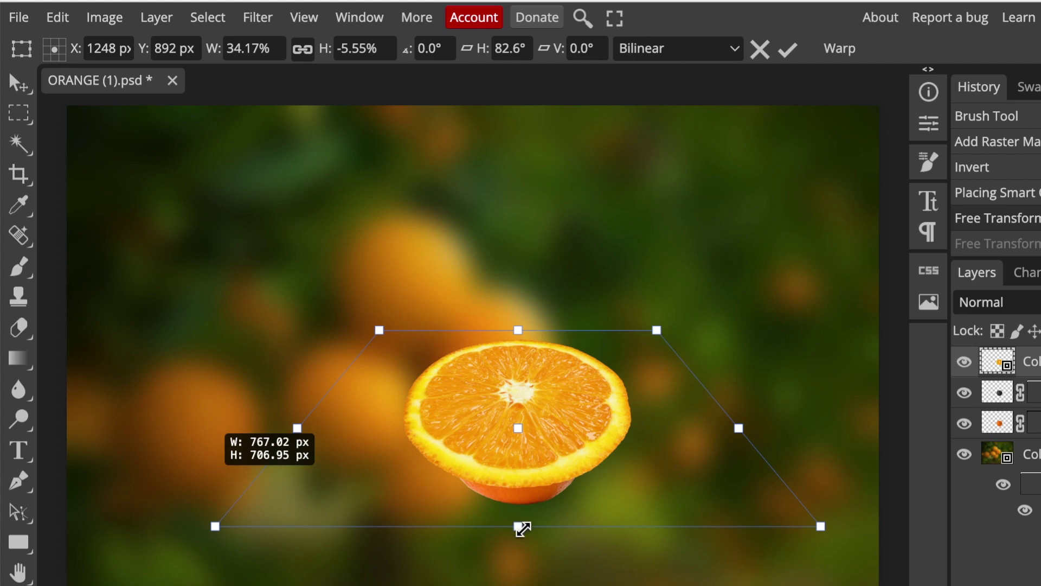
{"action": "left_click_drag", "start_coordinate": [521, 530], "coordinate": [499, 417]}
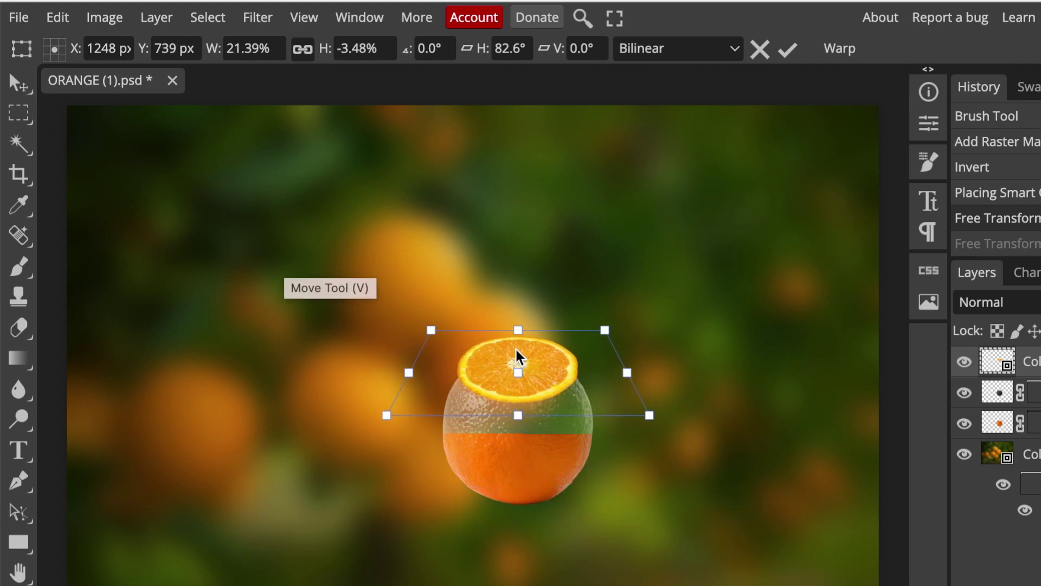
{"action": "key", "text": "v"}
{"action": "mouse_move", "coordinate": [521, 370]}
{"action": "left_mouse_down"}
{"action": "mouse_move", "coordinate": [507, 423]}
{"action": "mouse_move", "coordinate": [521, 410]}
{"action": "left_mouse_up"}
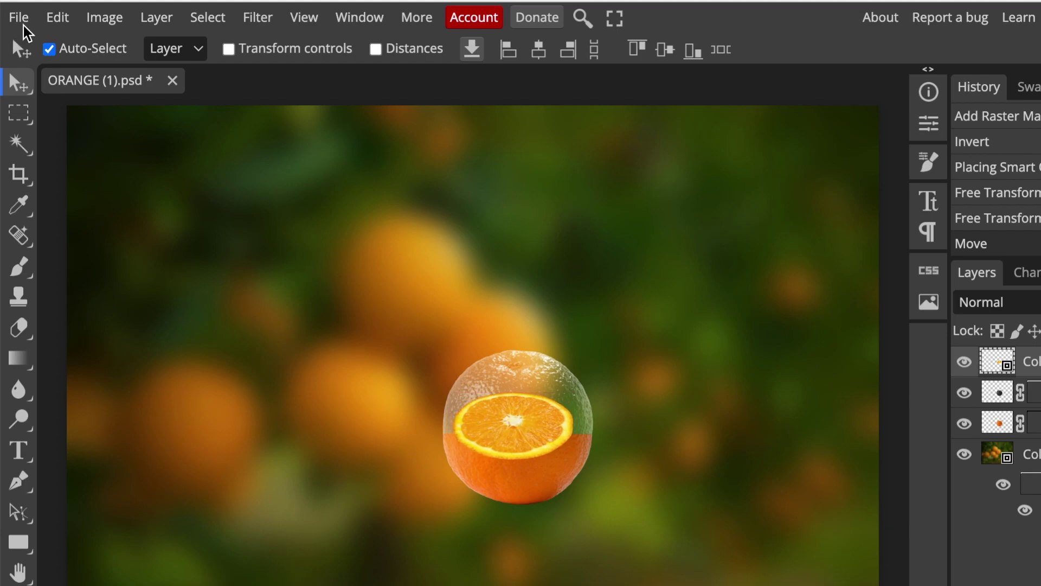
{"action": "left_click", "coordinate": [57, 17]}
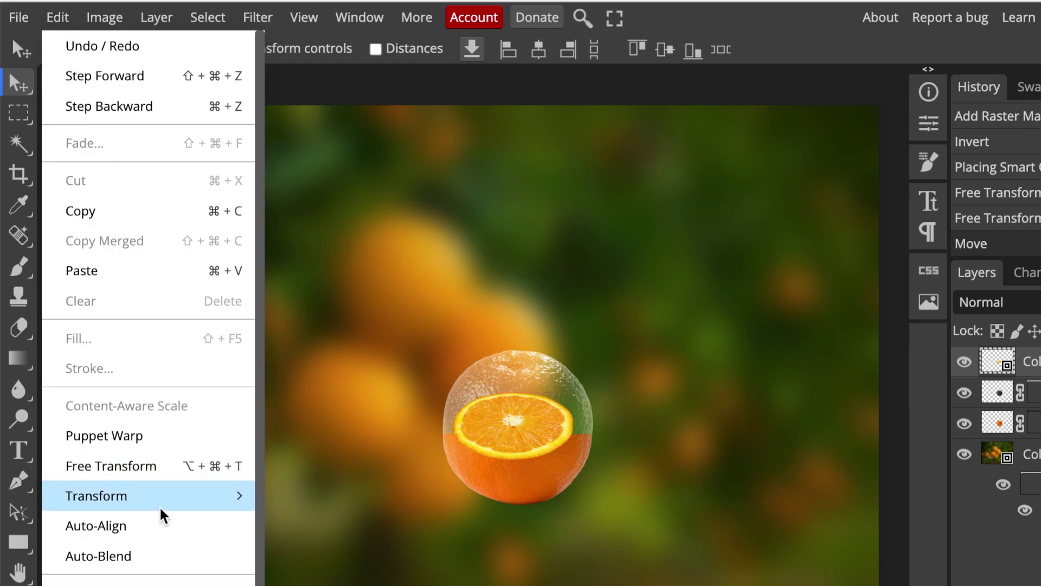
{"action": "mouse_move", "coordinate": [96, 495]}
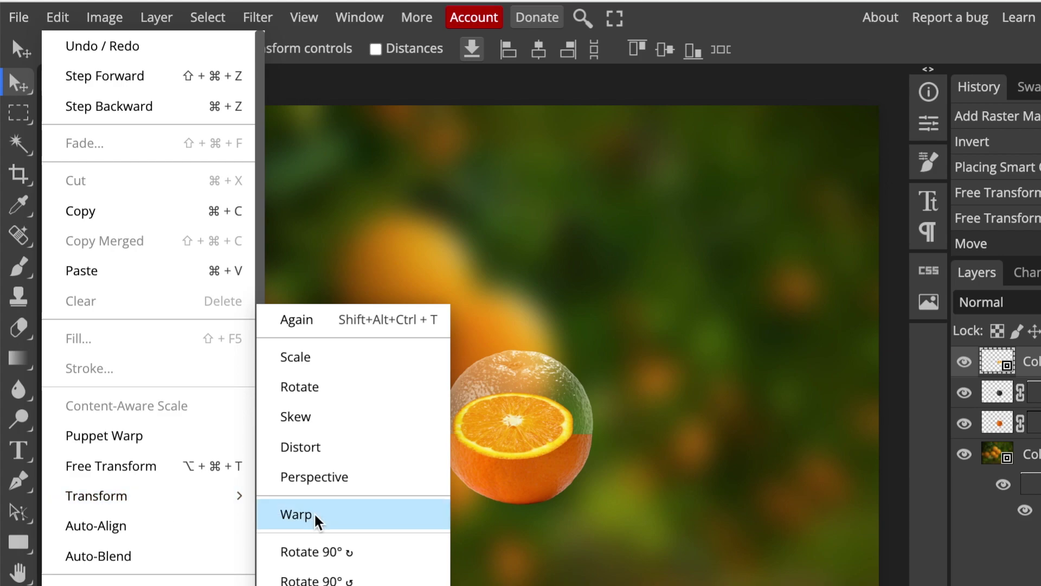
- Flatten the orange slice with a perspective transform and apply it
{"action": "left_click", "coordinate": [319, 514]}
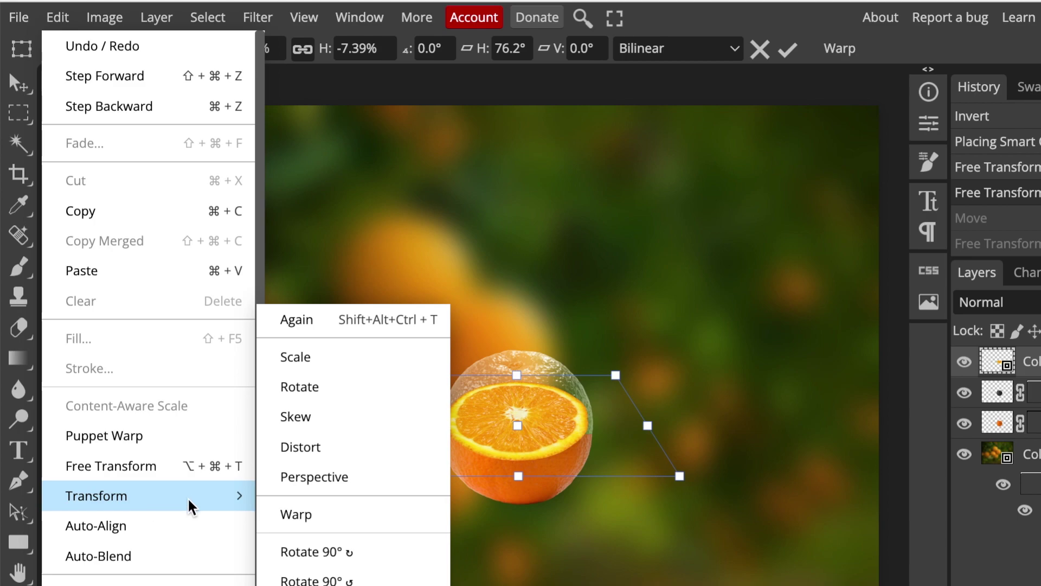
{"action": "left_click", "coordinate": [292, 486]}
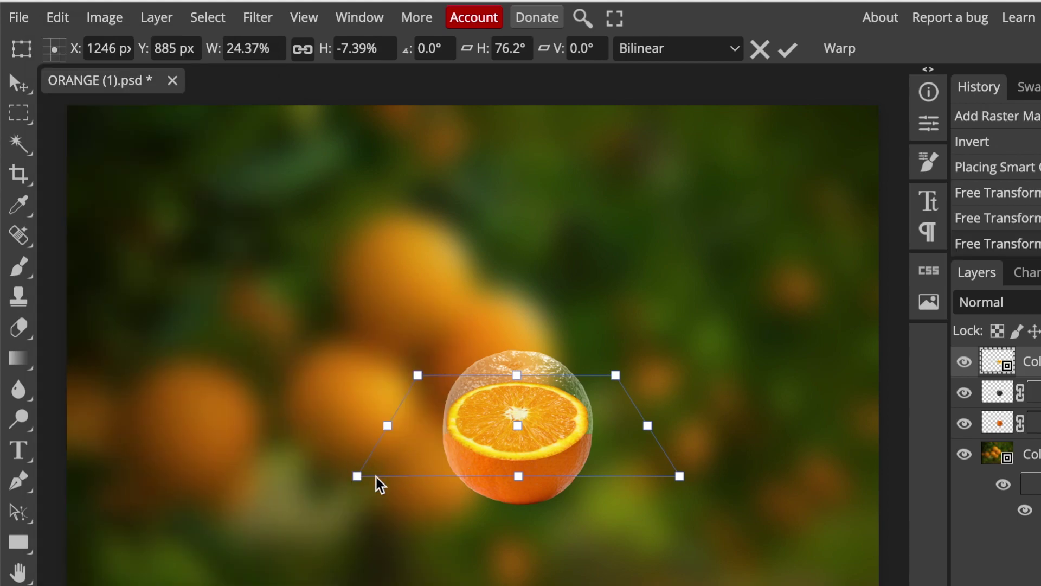
{"action": "left_click_drag", "start_coordinate": [359, 477], "coordinate": [219, 476]}
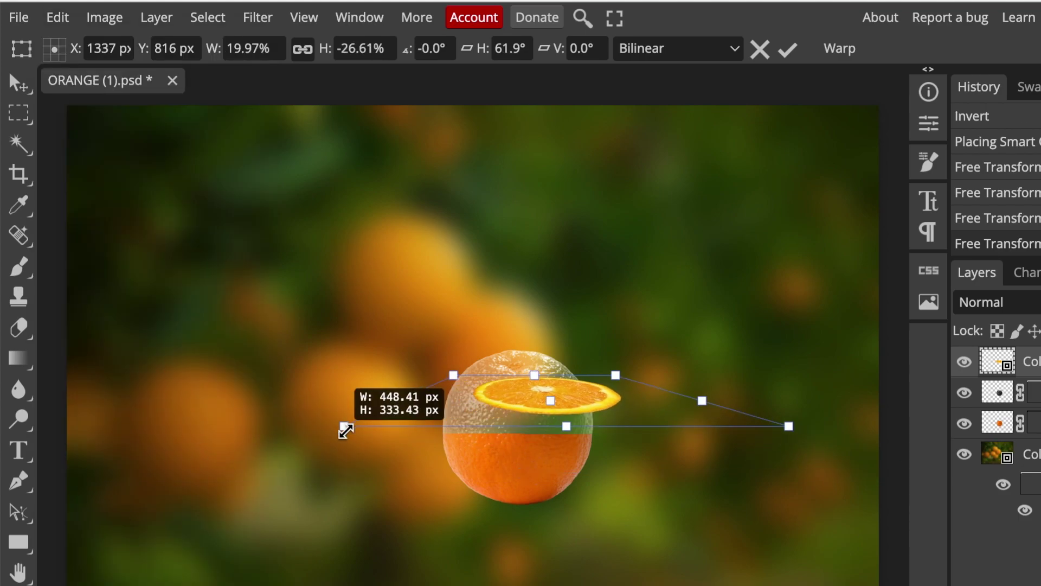
{"action": "key", "text": "Return"}
- Transform the slice again into a thinner disc at the glassy-solid boundary and apply
{"action": "left_click", "coordinate": [560, 437]}
{"action": "key", "text": "ctrl+alt+t"}
{"action": "left_click_drag", "start_coordinate": [740, 440], "coordinate": [312, 461]}
{"action": "key", "text": "Return"}
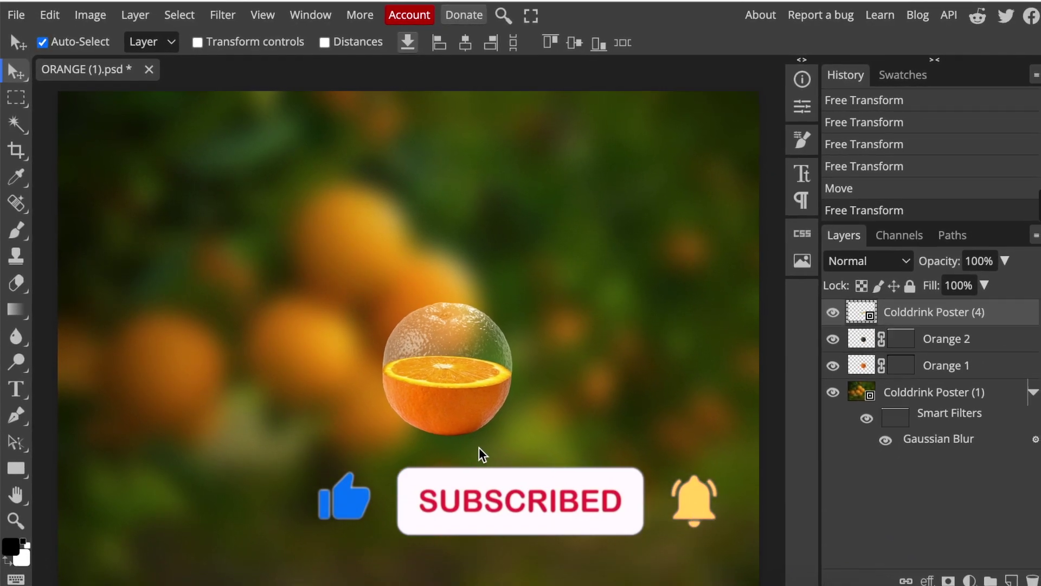
- Nudge the slice down, then open Colddrink Poster as a second document
{"action": "key", "text": "Down"}
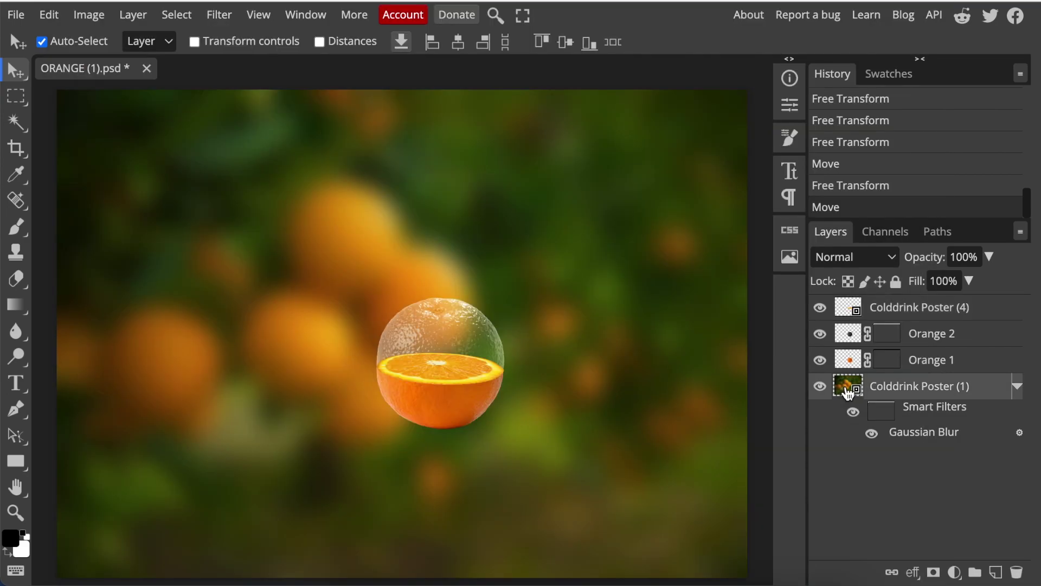
{"action": "double_click", "coordinate": [848, 386]}
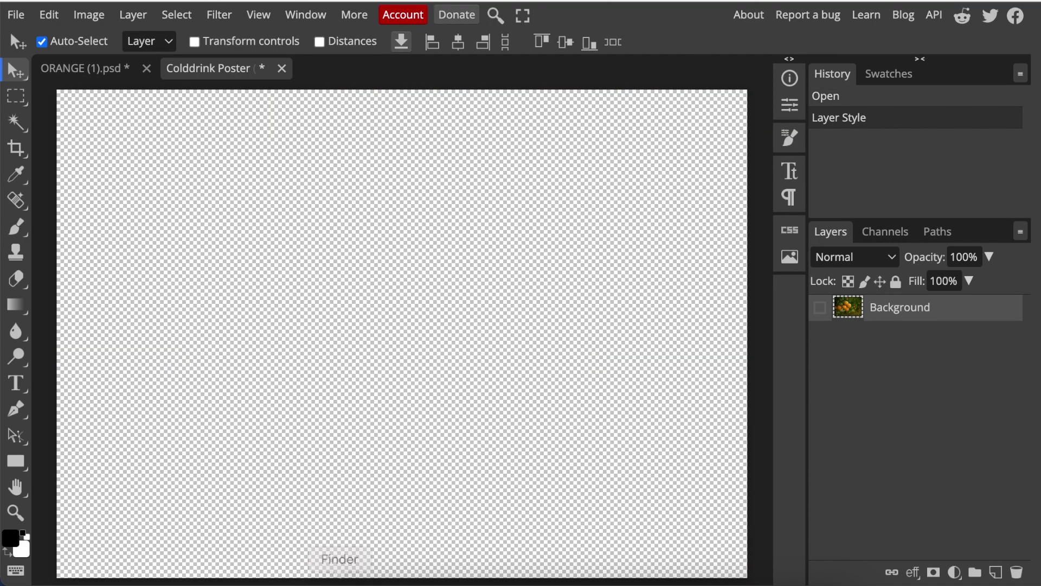